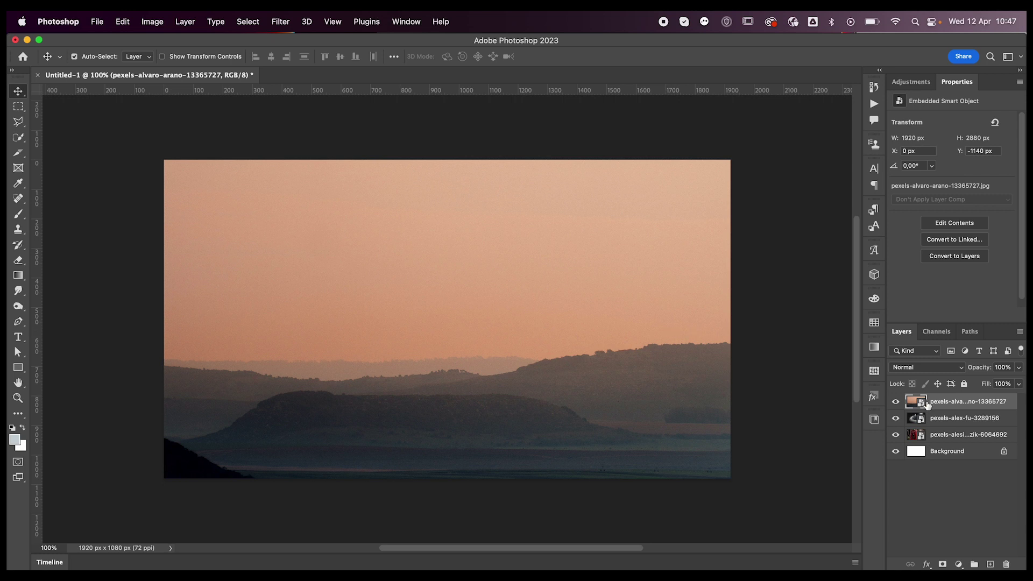
Hide the sunset and street-light layers and select the telephone box photo layer
click(896, 401)
click(897, 418)
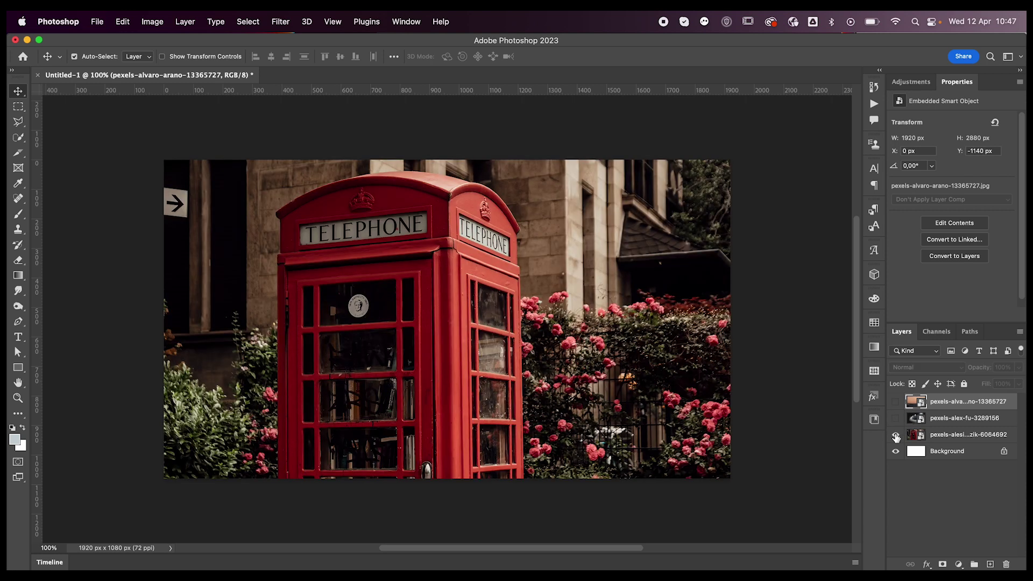
click(952, 437)
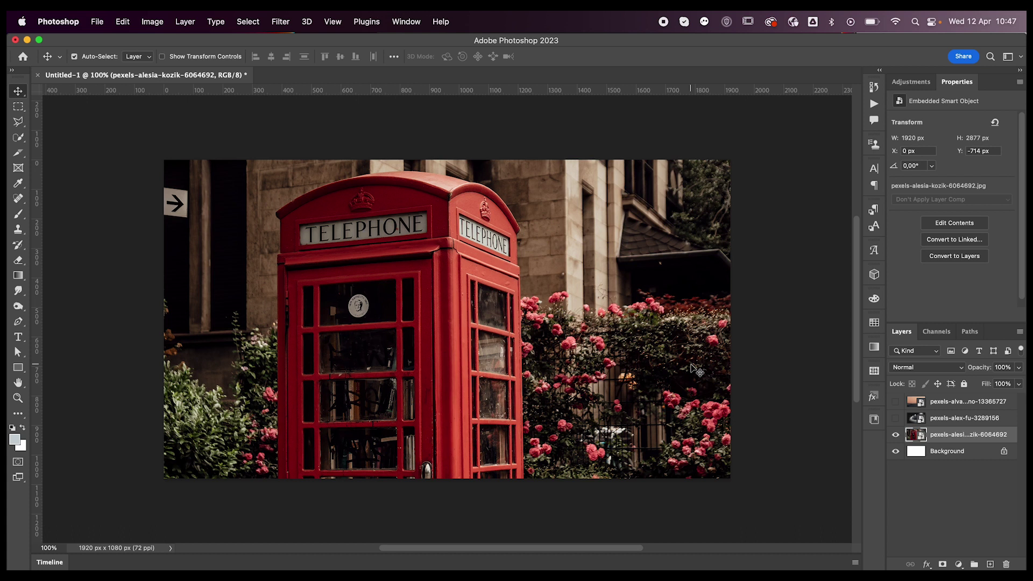
Briefly show the street-light and sunset photos for comparison, then hide them again
click(896, 419)
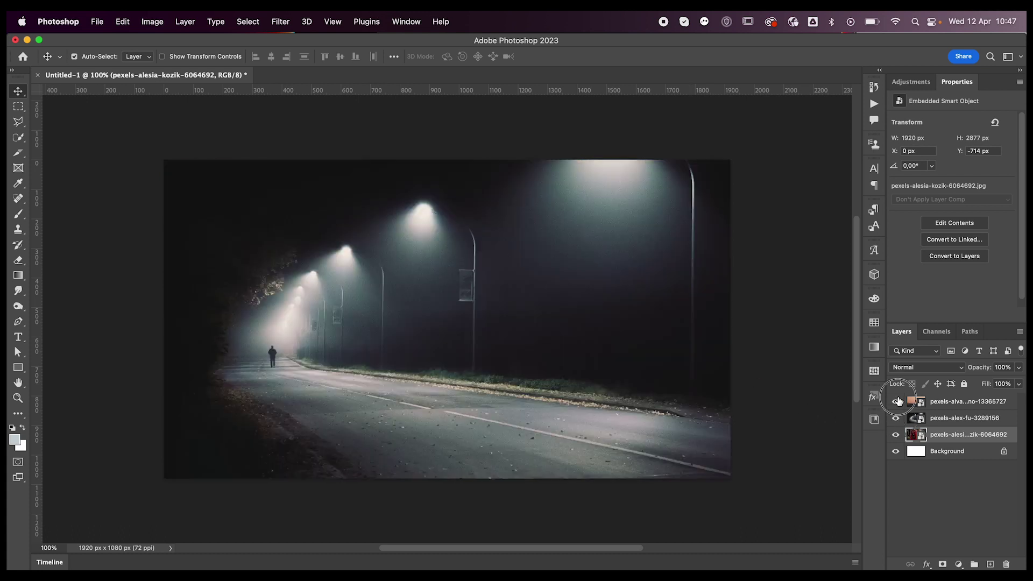
click(896, 401)
click(896, 402)
click(896, 418)
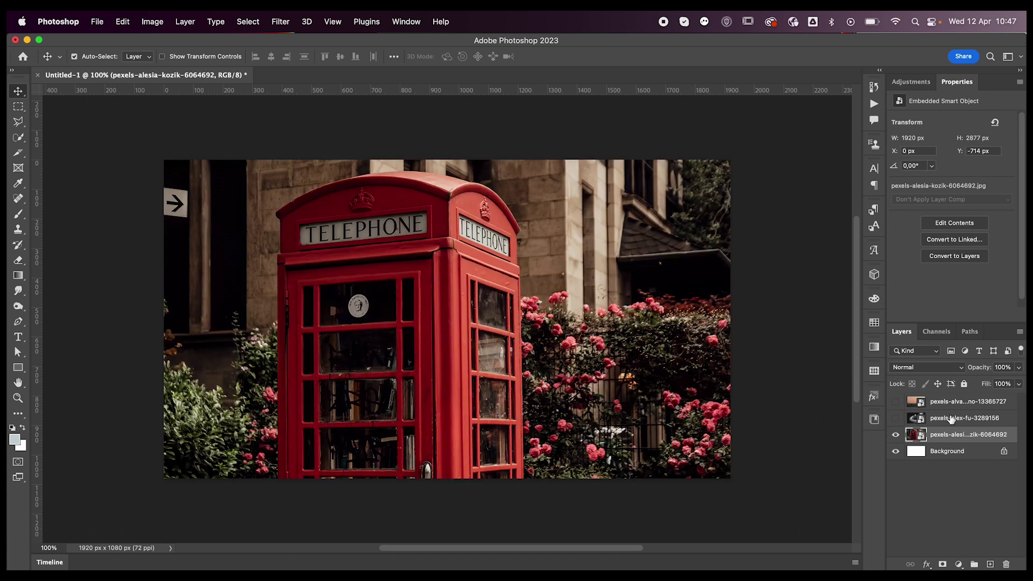
Add a Gradient Map adjustment using the black-blue-white gradient preset
click(913, 82)
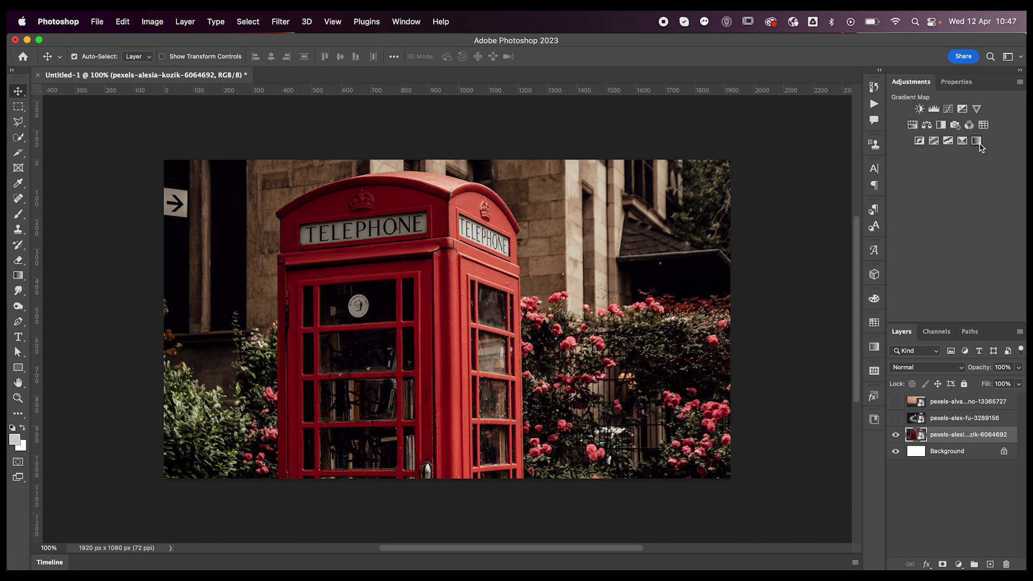
click(977, 141)
click(965, 125)
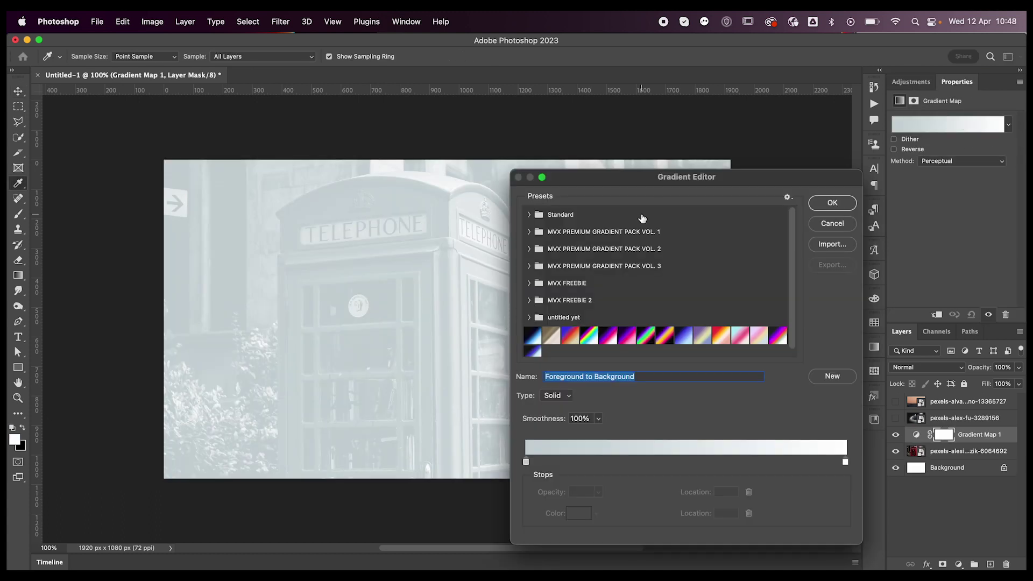
scroll(694, 282, down, 1)
click(533, 349)
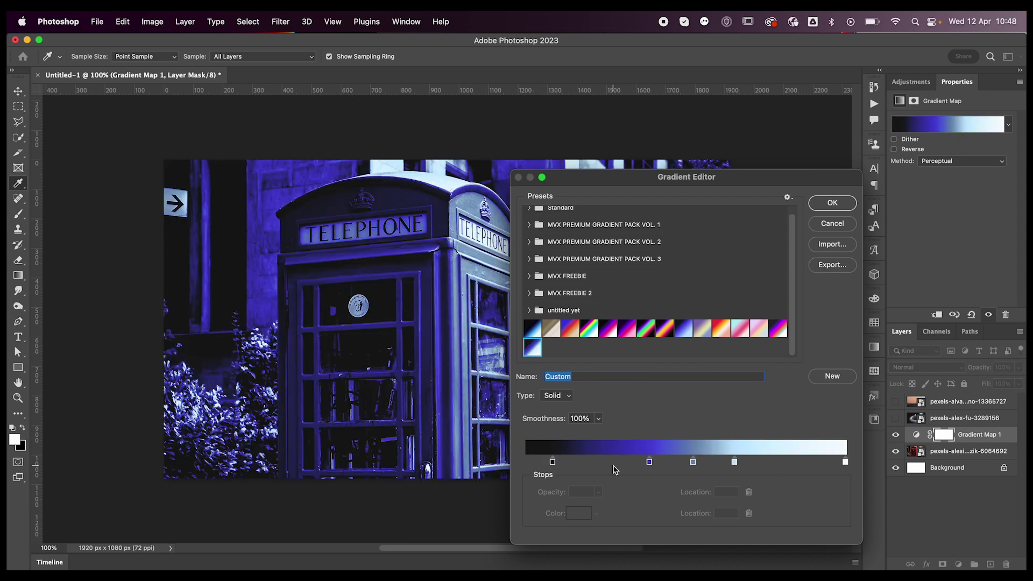
click(832, 203)
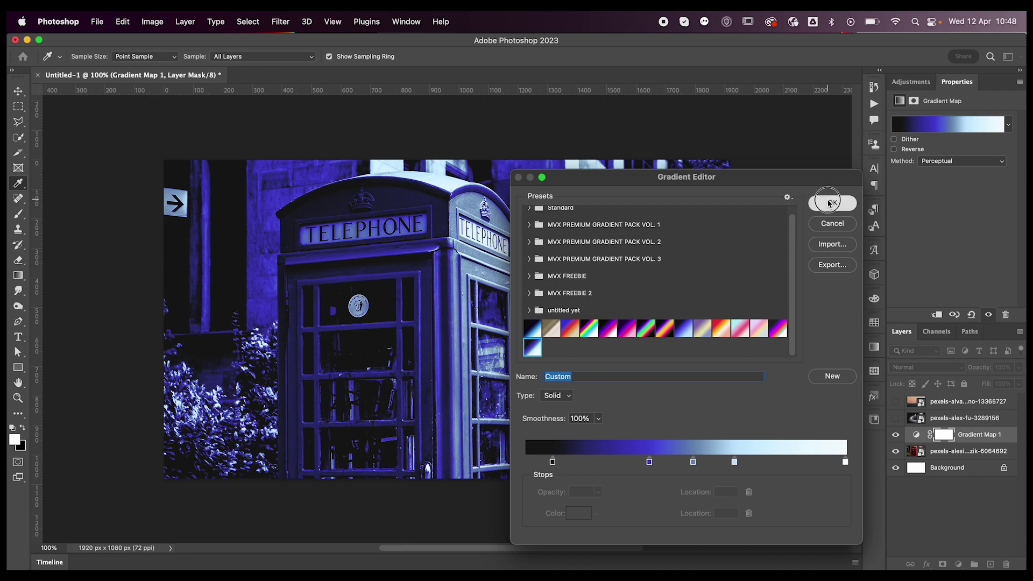
Apply a 60-pixel Gaussian Blur to the telephone box photo layer
click(938, 457)
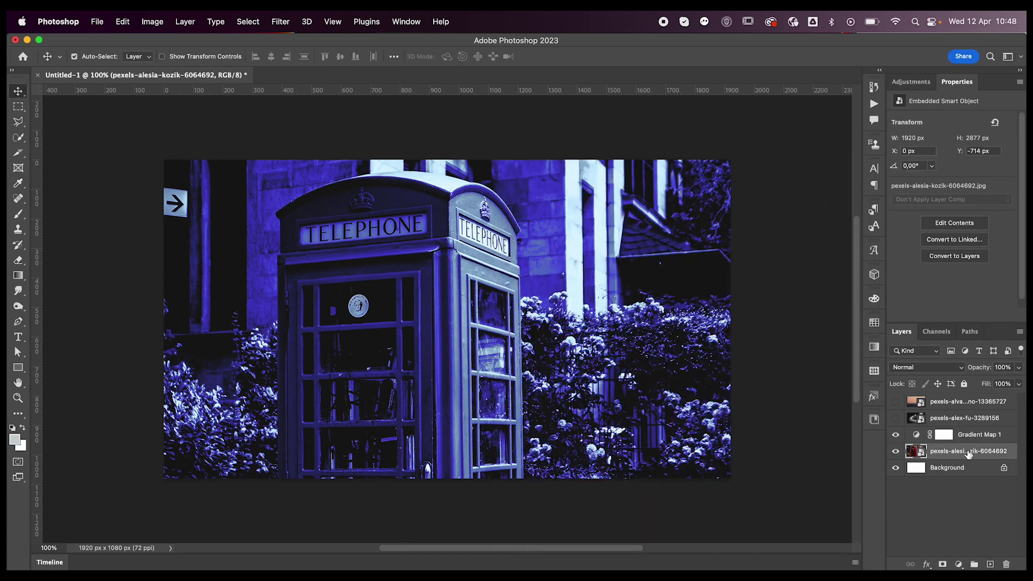
click(280, 22)
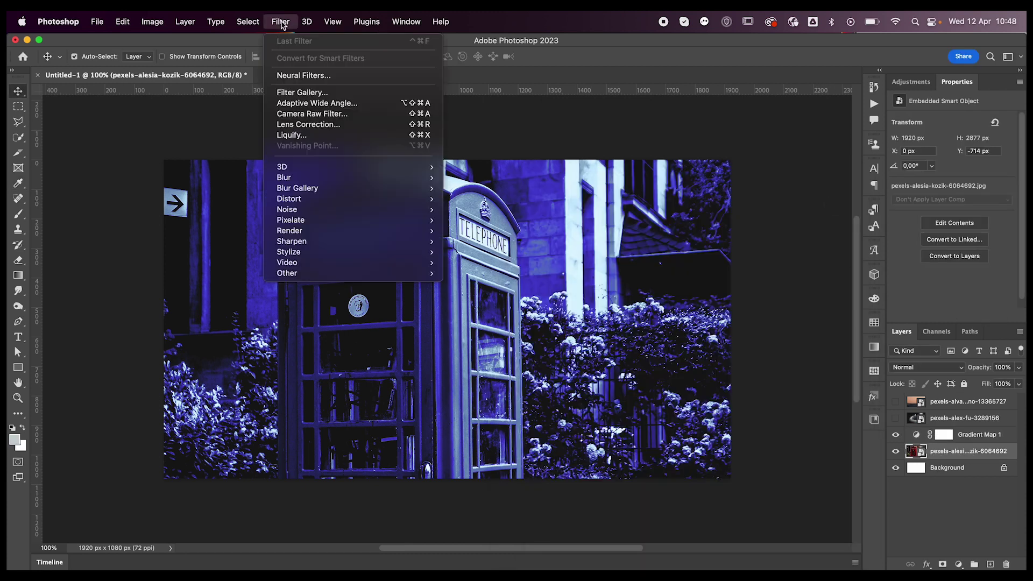
mouse_move(316, 180)
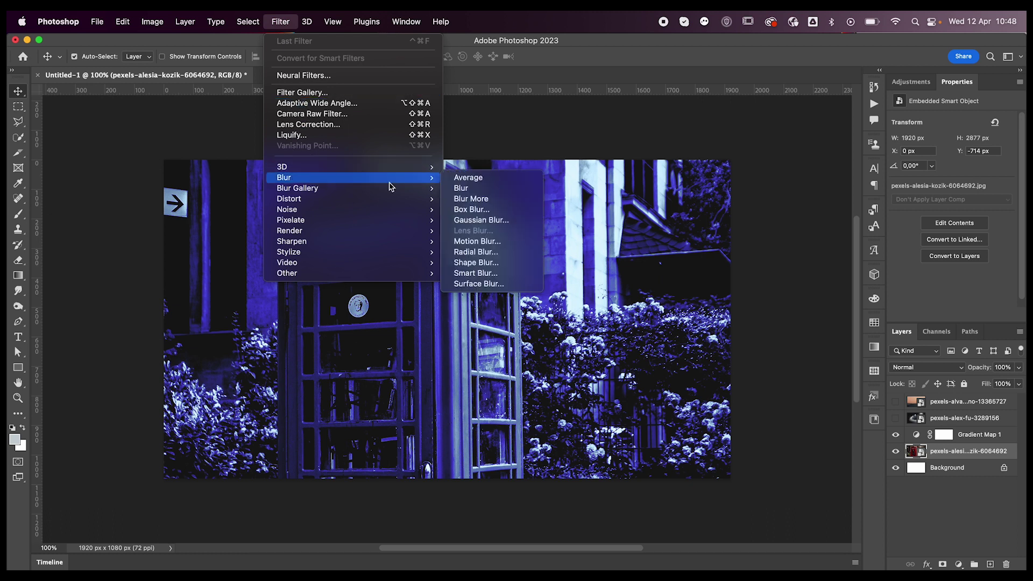
click(481, 220)
drag(675, 265, 734, 256)
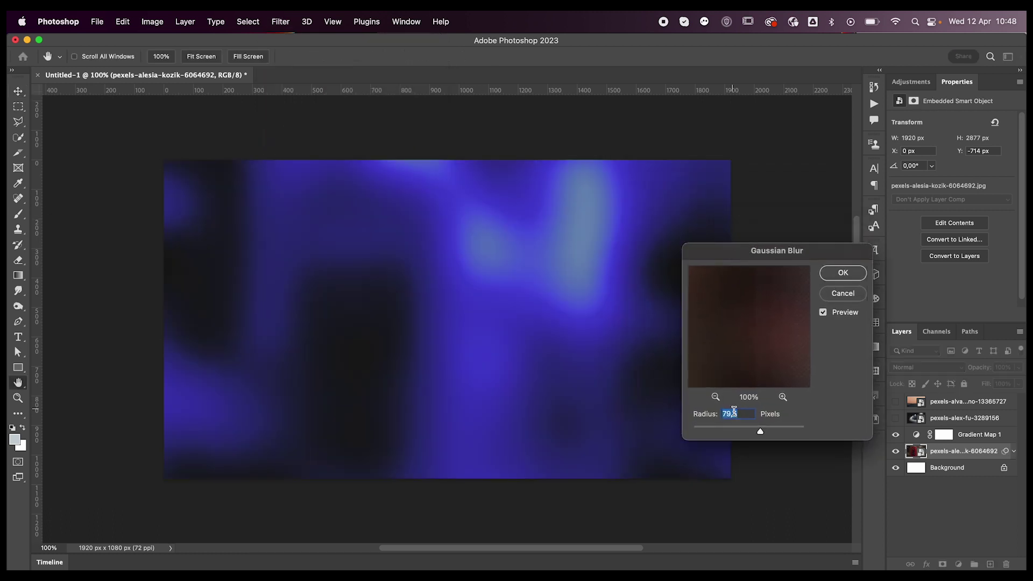
drag(745, 429, 760, 431)
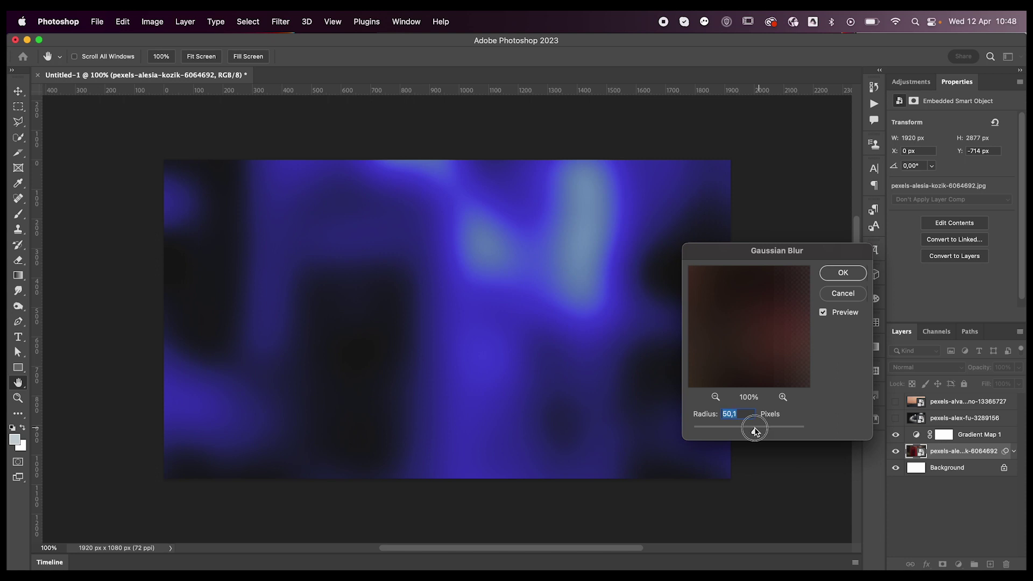
text(60)
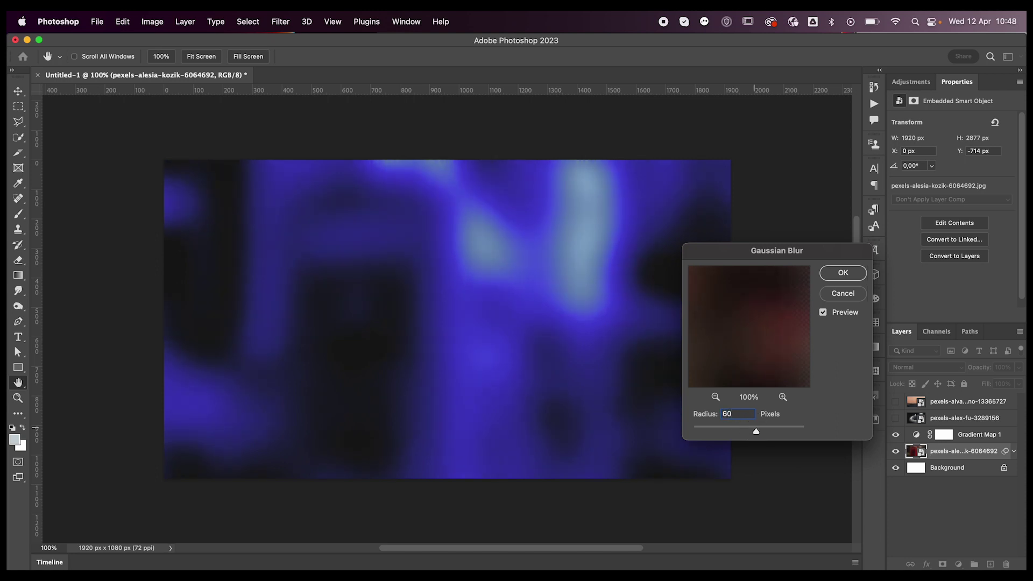
key(Return)
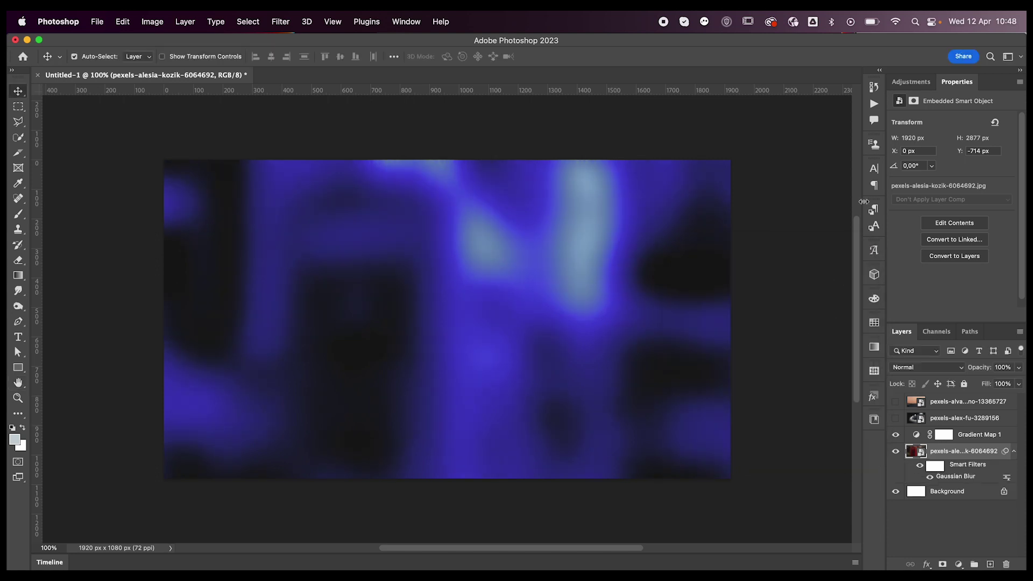
click(911, 82)
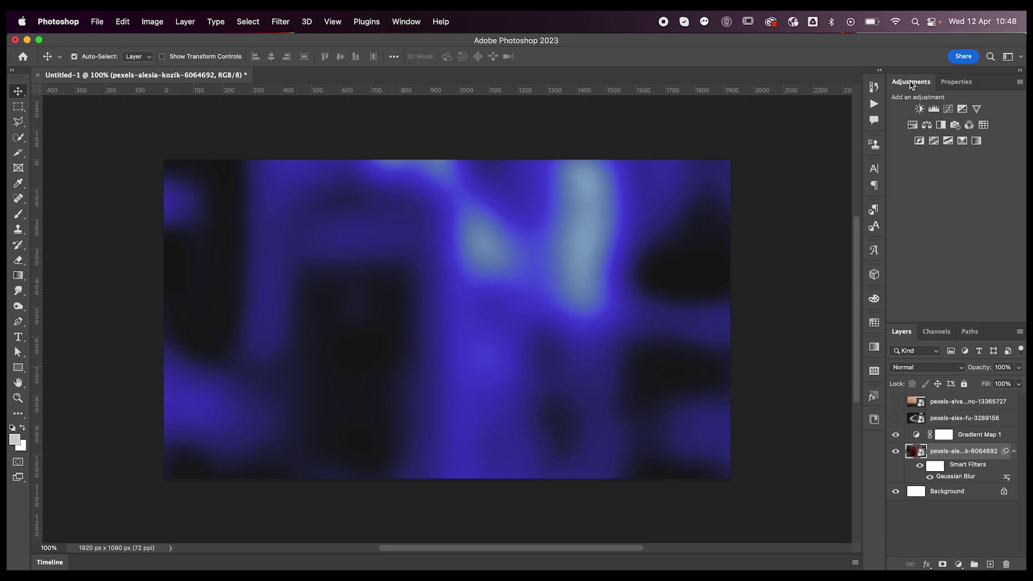
Add a Curves adjustment with a raised point to brighten it, then select Gradient Map and Curves layers
click(950, 109)
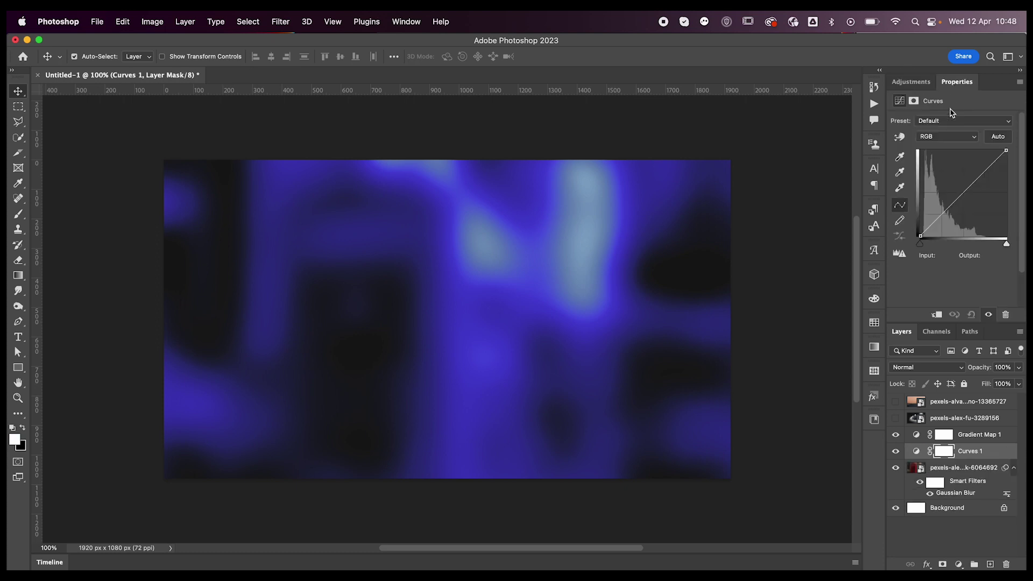
click(938, 215)
mouse_move(937, 215)
mouse_down()
mouse_move(938, 226)
mouse_move(930, 196)
mouse_move(936, 215)
mouse_move(964, 198)
mouse_move(975, 209)
mouse_move(963, 212)
mouse_move(982, 191)
mouse_move(973, 171)
mouse_move(968, 196)
mouse_move(962, 186)
mouse_move(937, 212)
mouse_up()
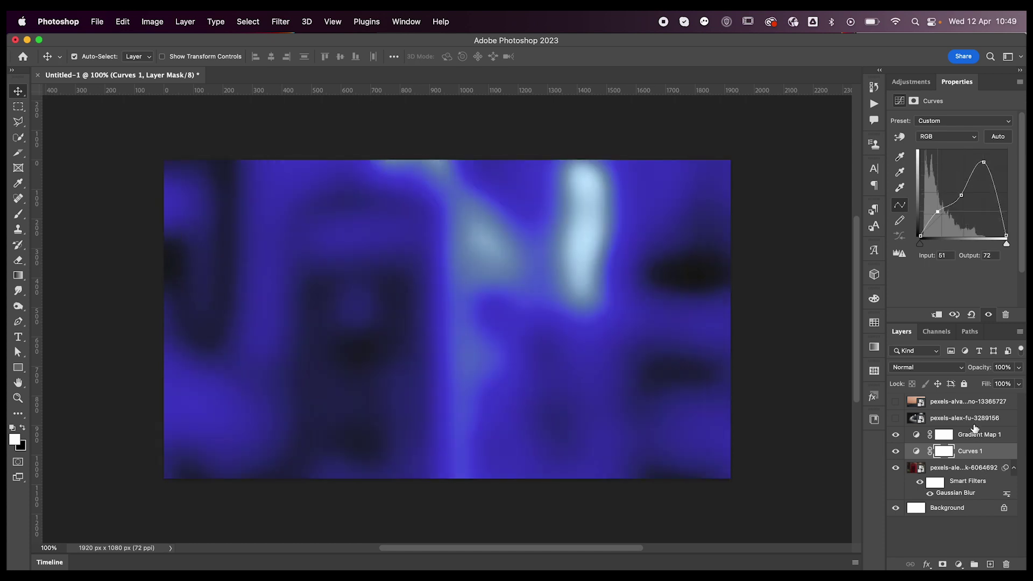
click(1018, 468)
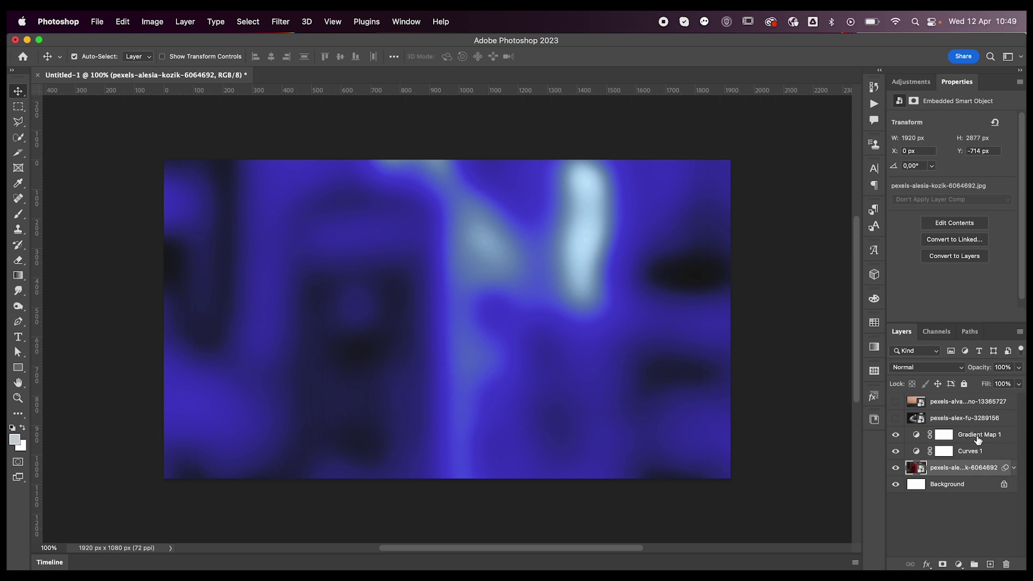
shift+click(973, 440)
Convert the selected layers into a smart object and apply Add Noise with amount 4
right_click(958, 449)
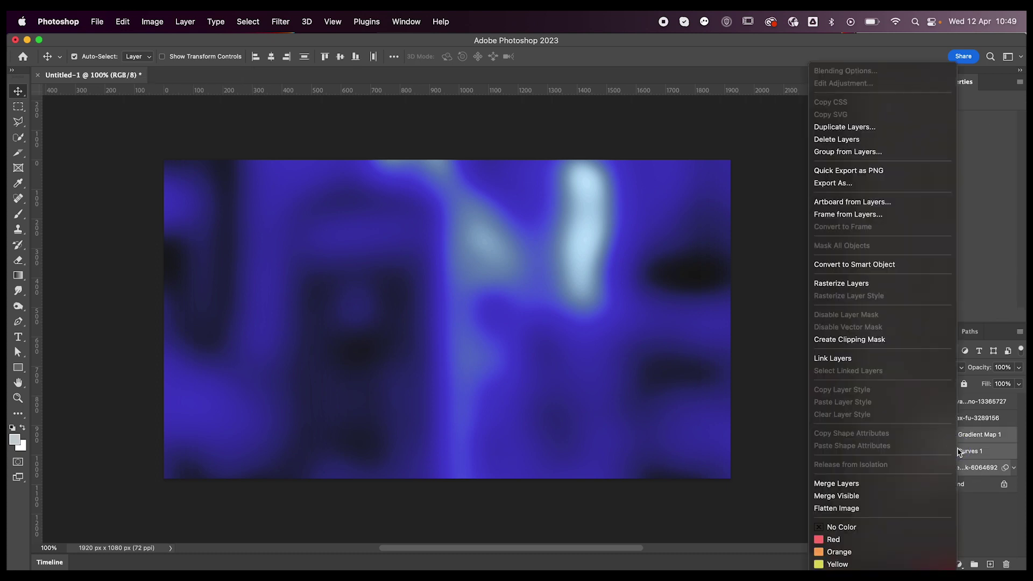
click(889, 266)
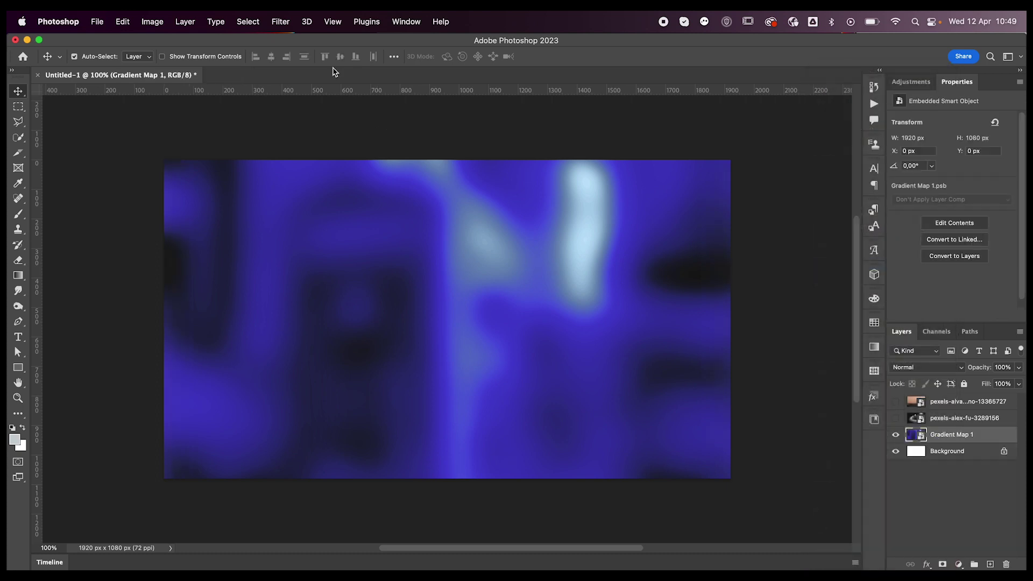
click(282, 22)
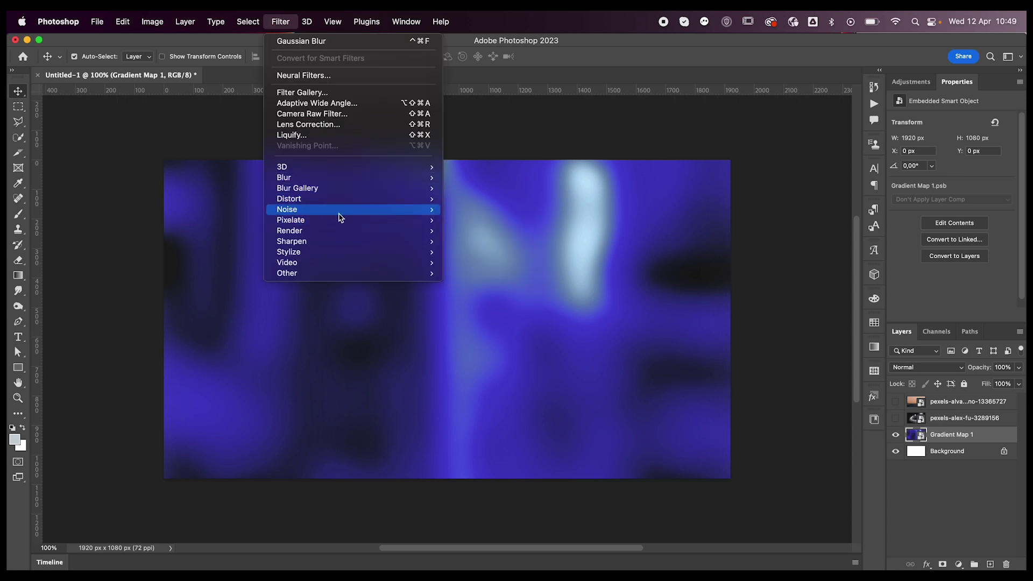
mouse_move(339, 211)
click(464, 210)
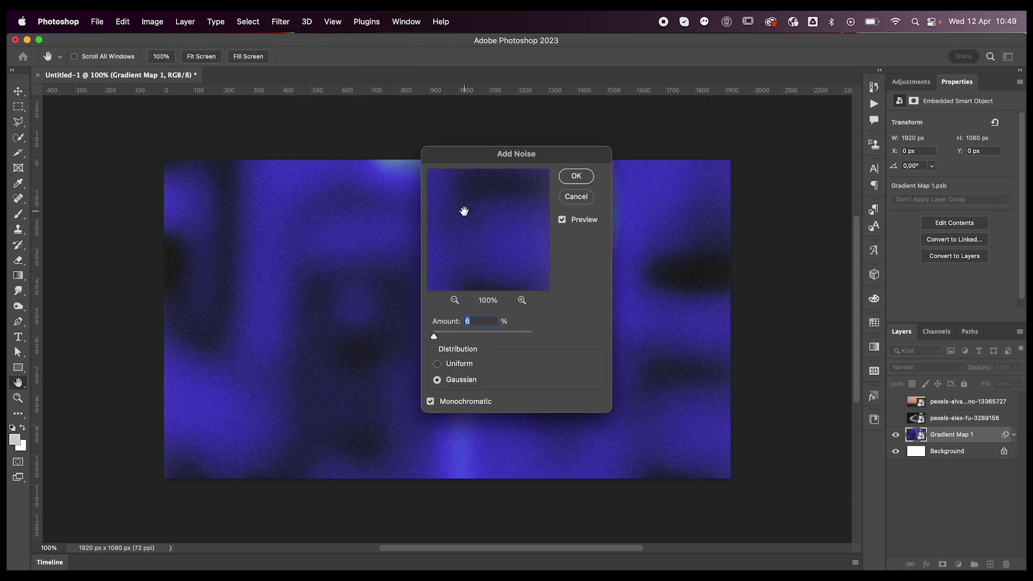
text(4)
key(Return)
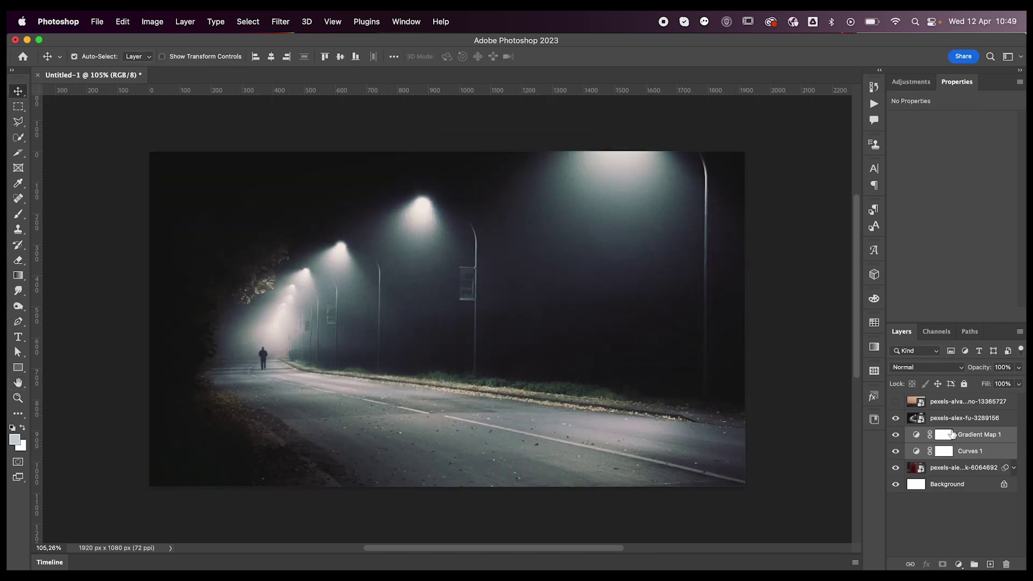
Move Gradient Map 1 above Curves 1 and blur the street photo with a 19-pixel Gaussian Blur
drag(963, 434, 961, 411)
click(964, 451)
click(280, 21)
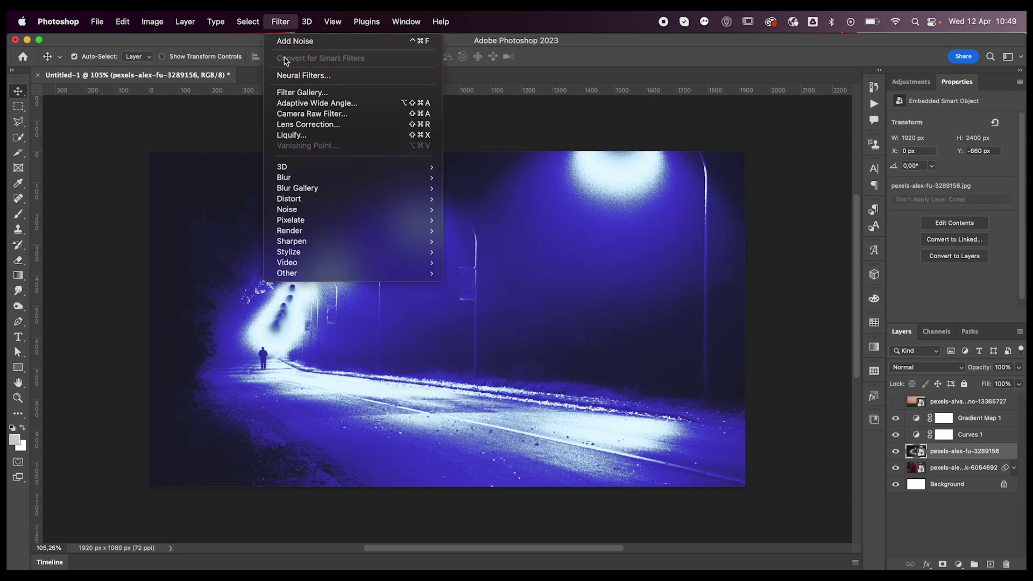
mouse_move(316, 178)
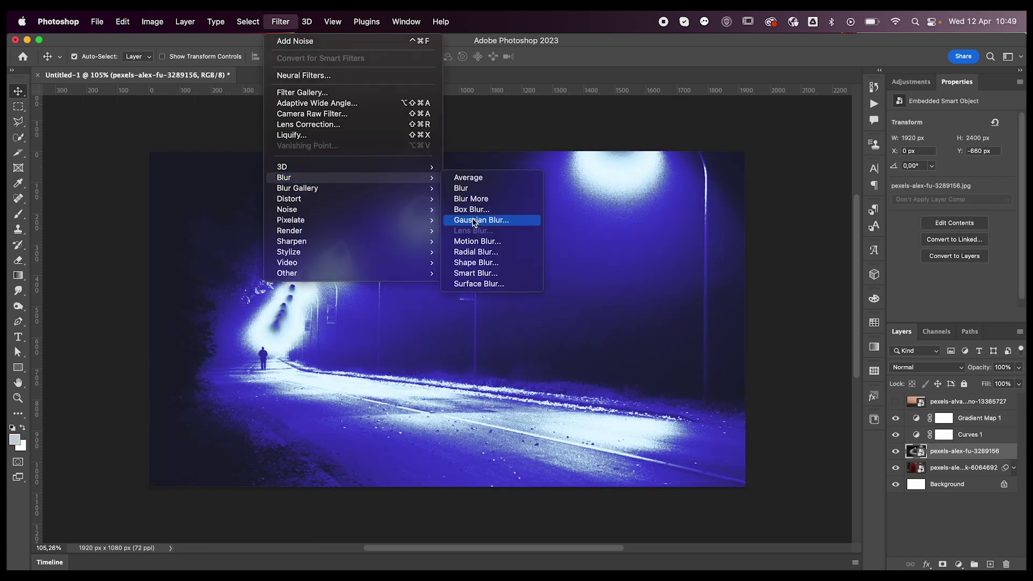
click(469, 221)
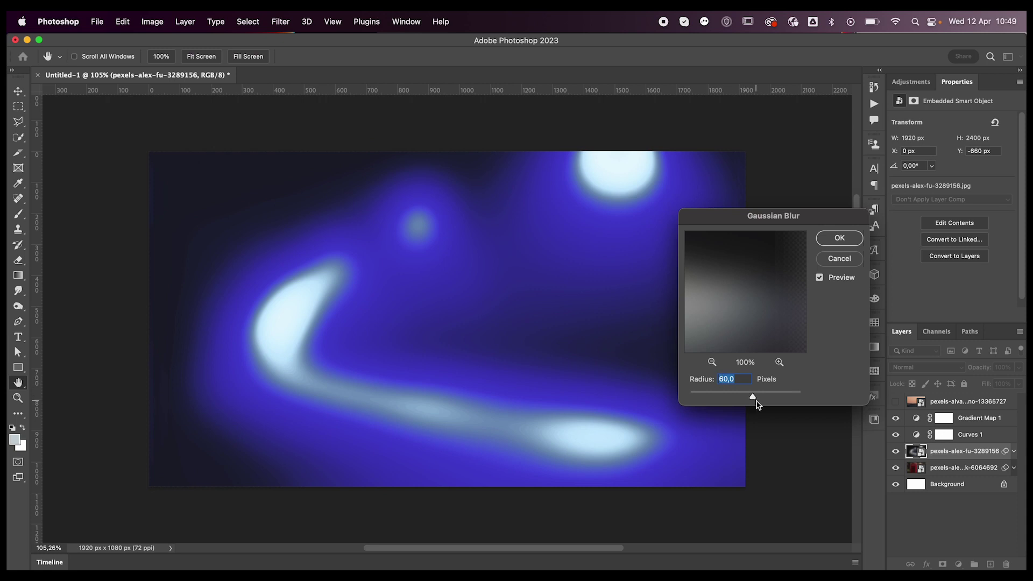
mouse_move(757, 404)
mouse_down()
mouse_move(731, 396)
mouse_move(741, 398)
mouse_up()
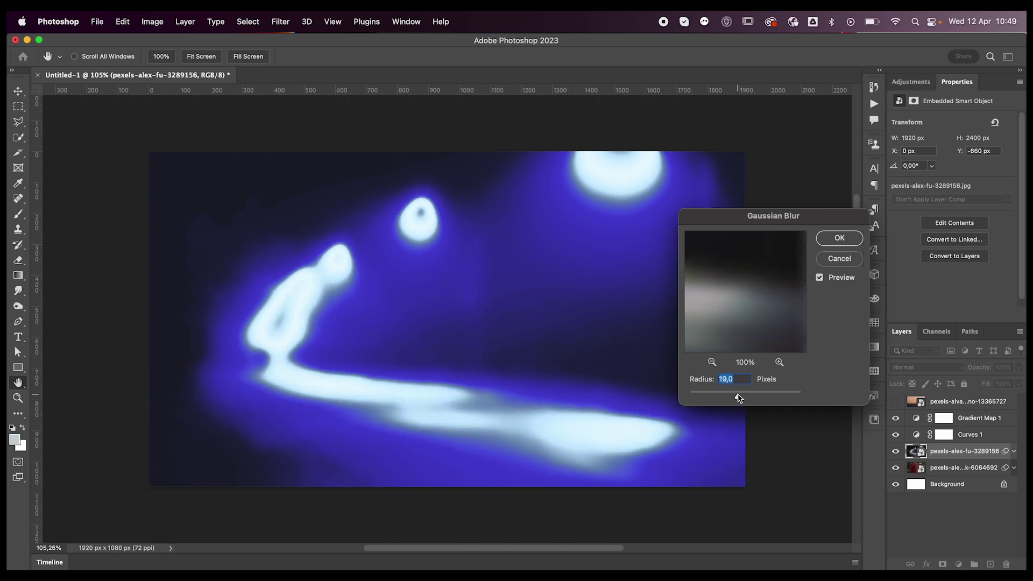
key(Return)
click(976, 418)
Switch Gradient Map 1 to a pink, cream and navy preset and bend Curves 1 into a wave
click(954, 121)
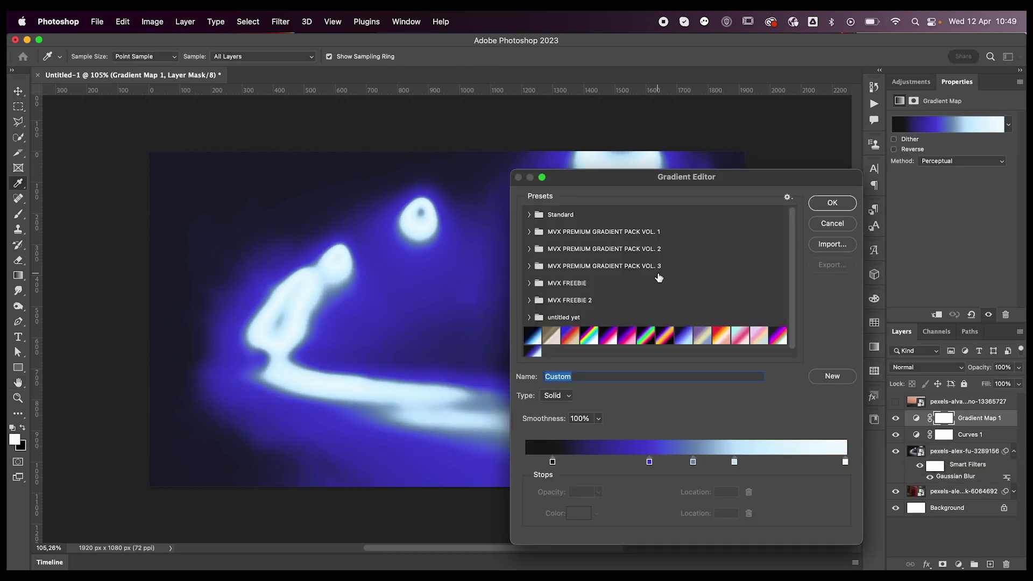
click(529, 283)
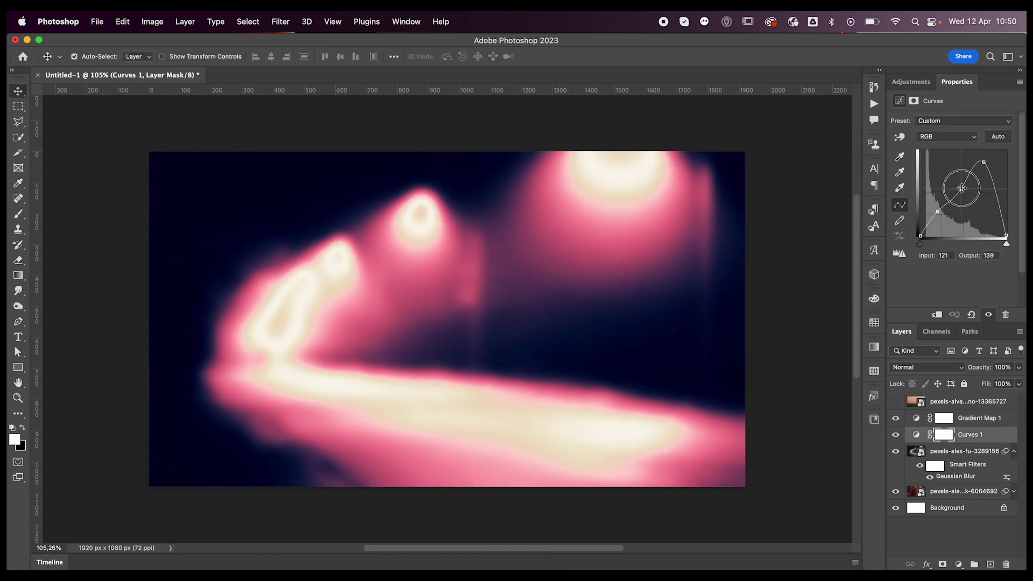
drag(962, 188, 969, 200)
drag(1006, 236, 1006, 150)
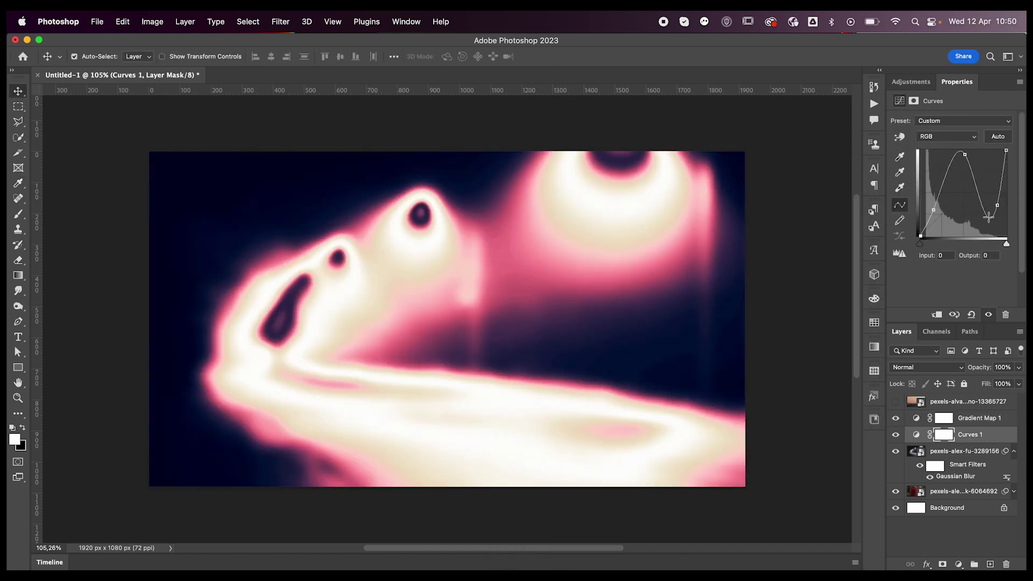
drag(997, 205, 996, 210)
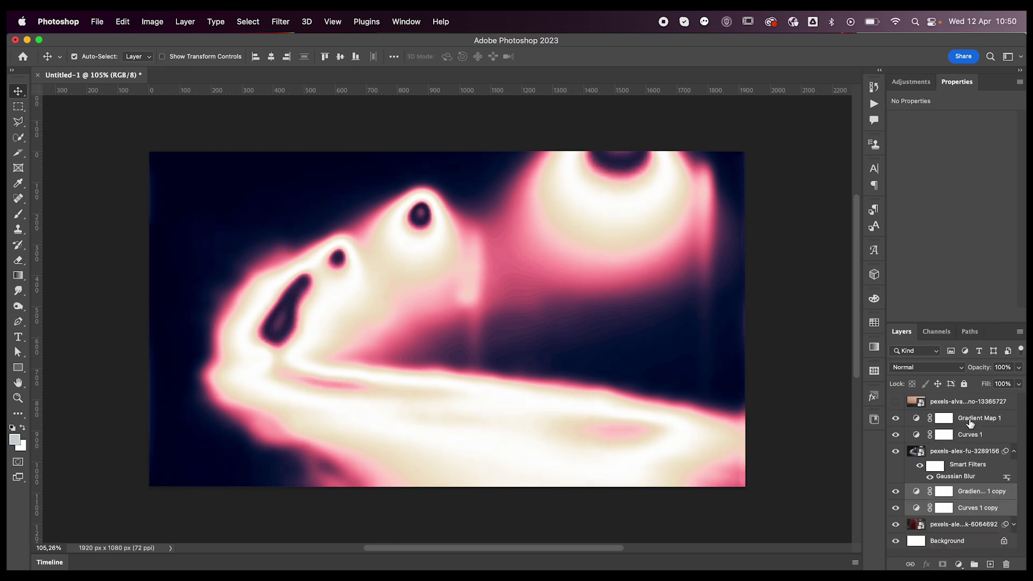
Copy Gradient Map 1 and Curves 1 above the sky photo and make the sky photo visible
click(972, 423)
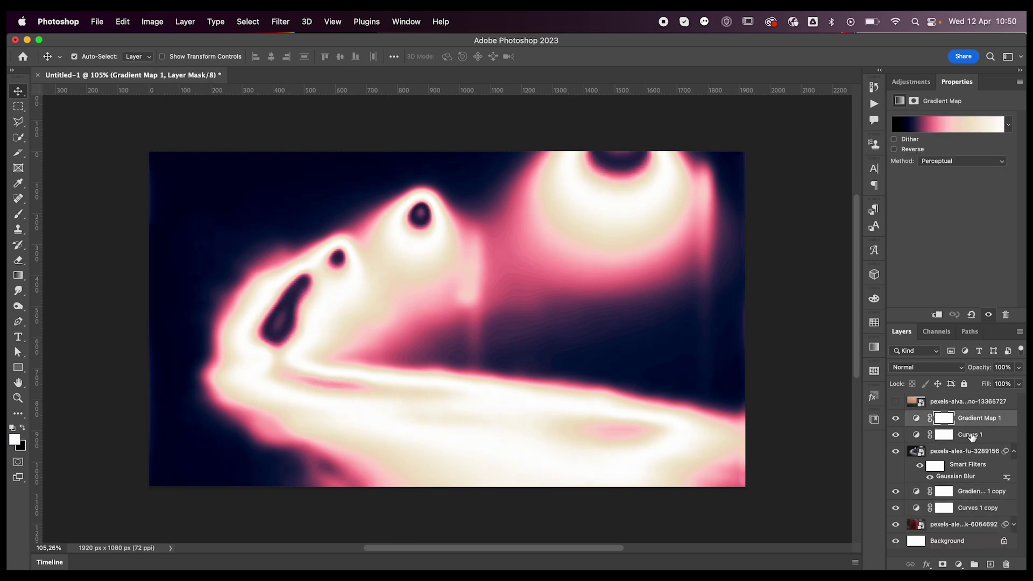
shift+click(973, 437)
drag(973, 437, 969, 393)
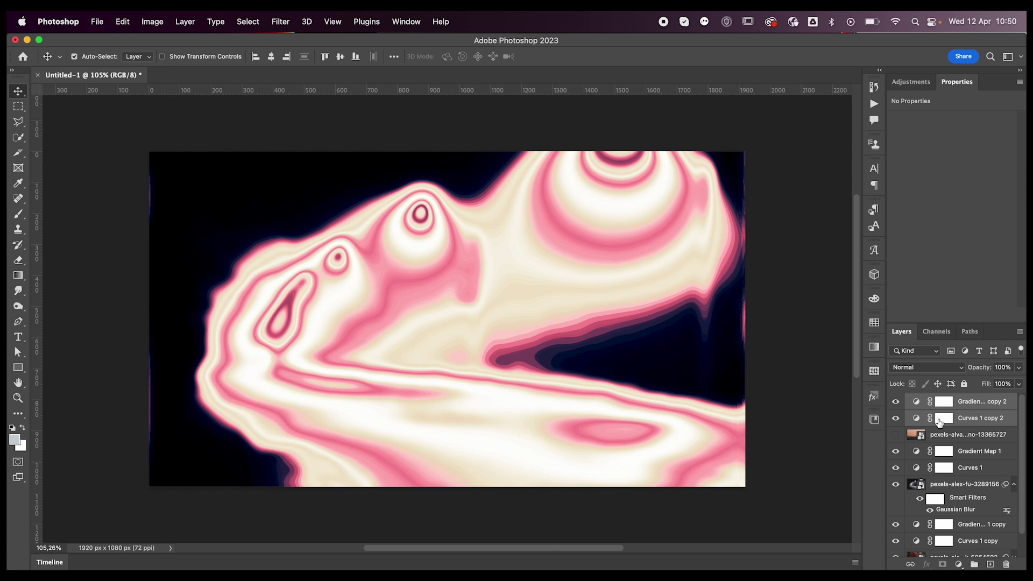
click(896, 436)
click(963, 435)
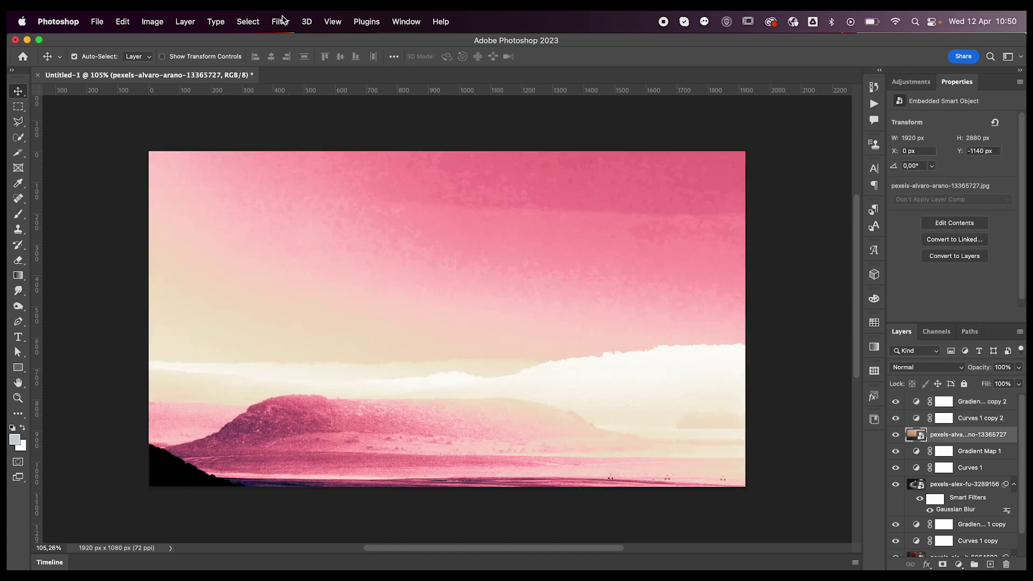
Apply a 19-pixel Gaussian Blur to the pink sky photo
click(281, 22)
mouse_move(293, 178)
click(471, 220)
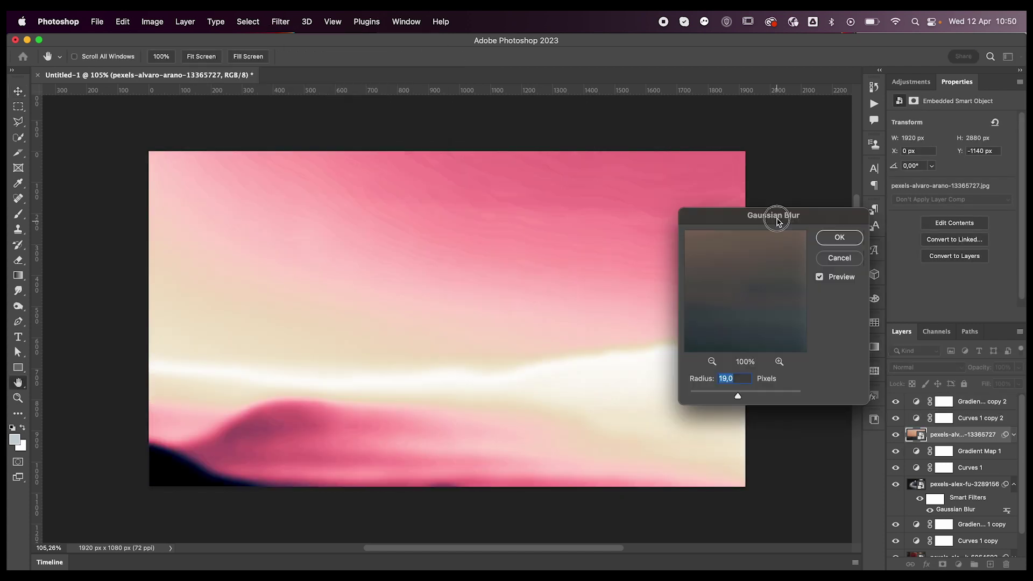
key(Return)
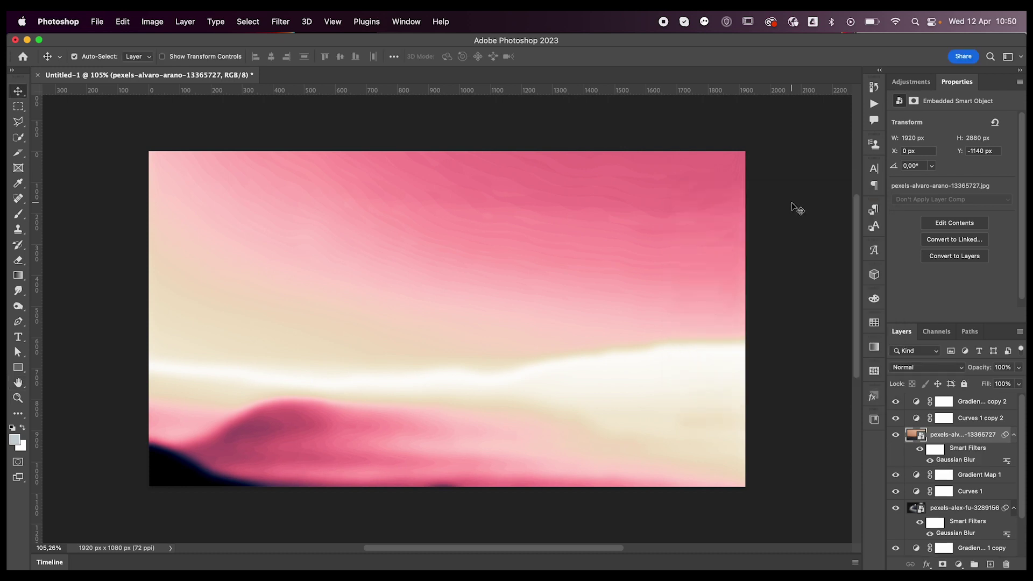
click(972, 476)
click(966, 436)
Free Transform the sky photo upward by 350 px and commit the new position
key(super+t)
key(Return)
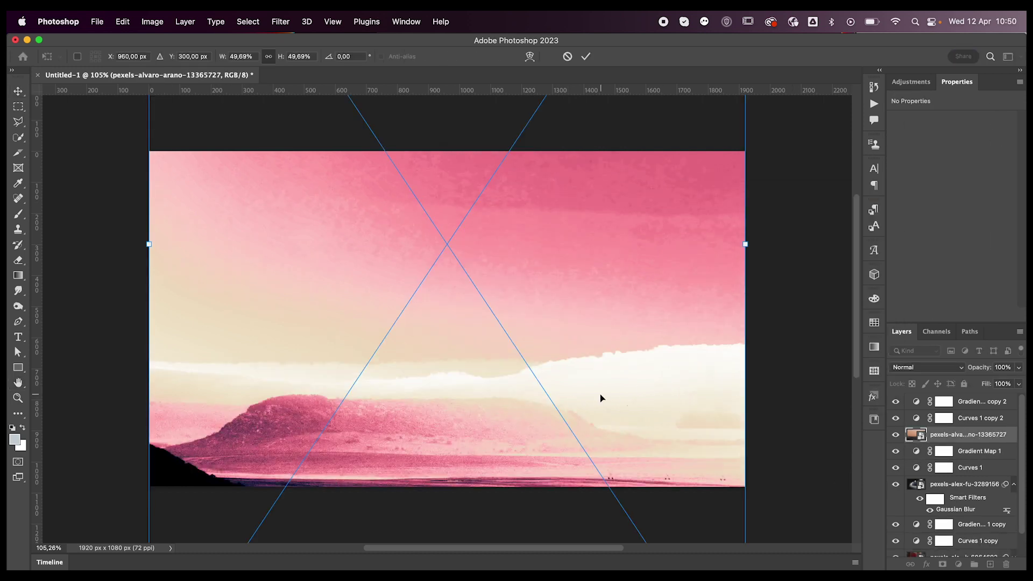
drag(555, 400, 563, 291)
key(Return)
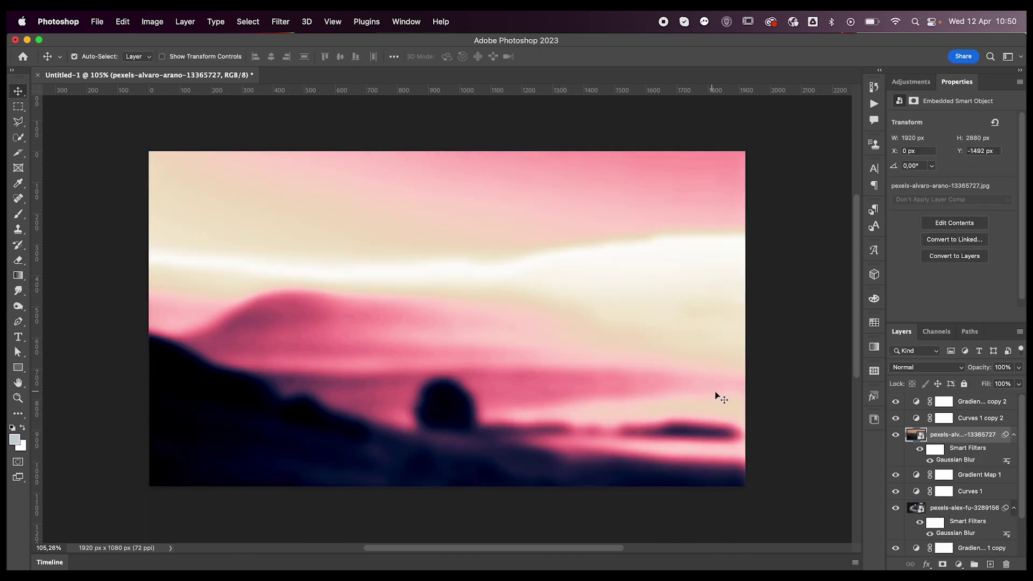
click(982, 419)
Merge the sky photo with its copied adjustments and convert the result to a smart object
shift+click(975, 405)
key(super+e)
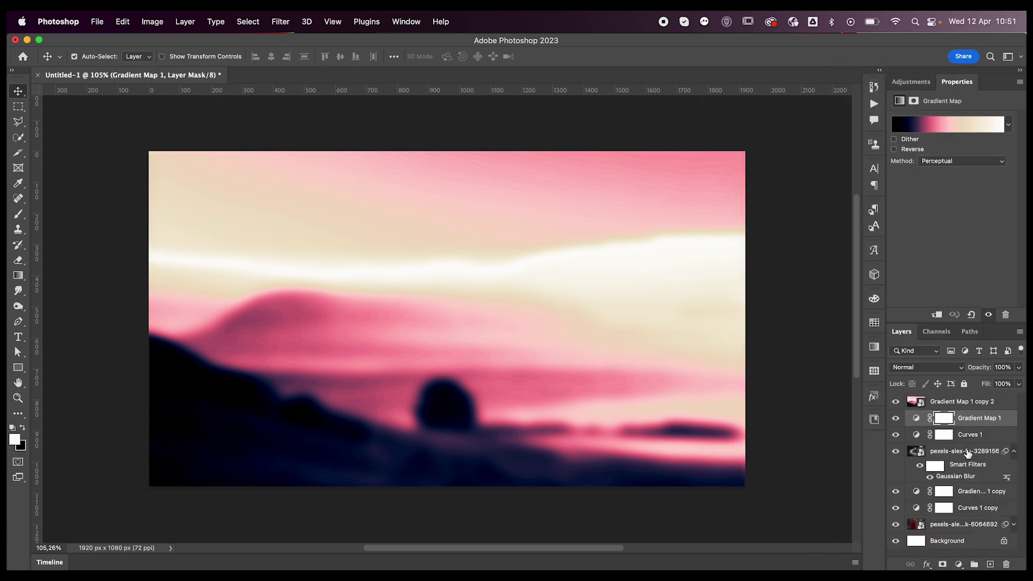
right_click(966, 439)
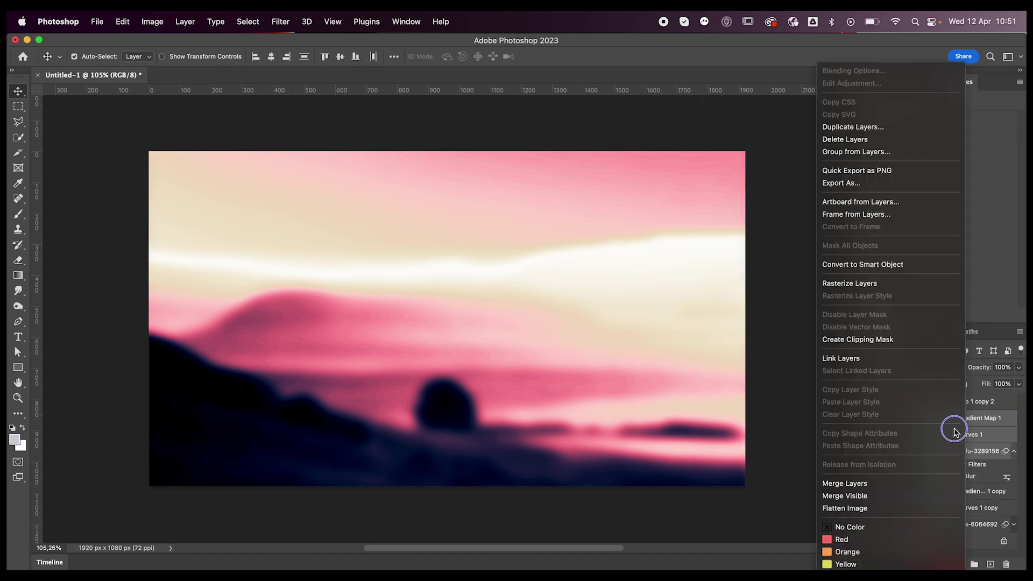
click(893, 265)
Add grain noise to the sky background, then hide that layer
click(281, 22)
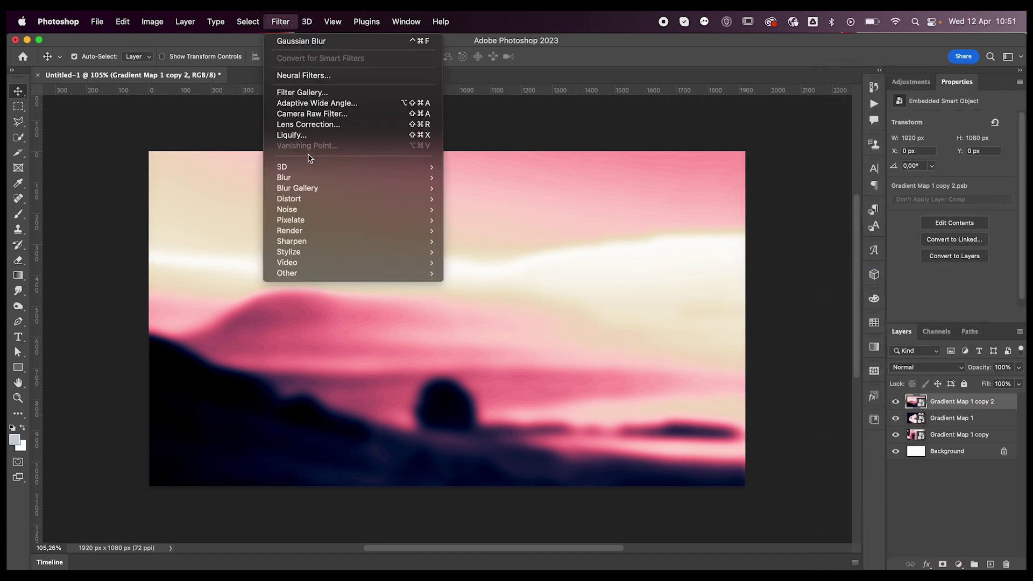
click(468, 208)
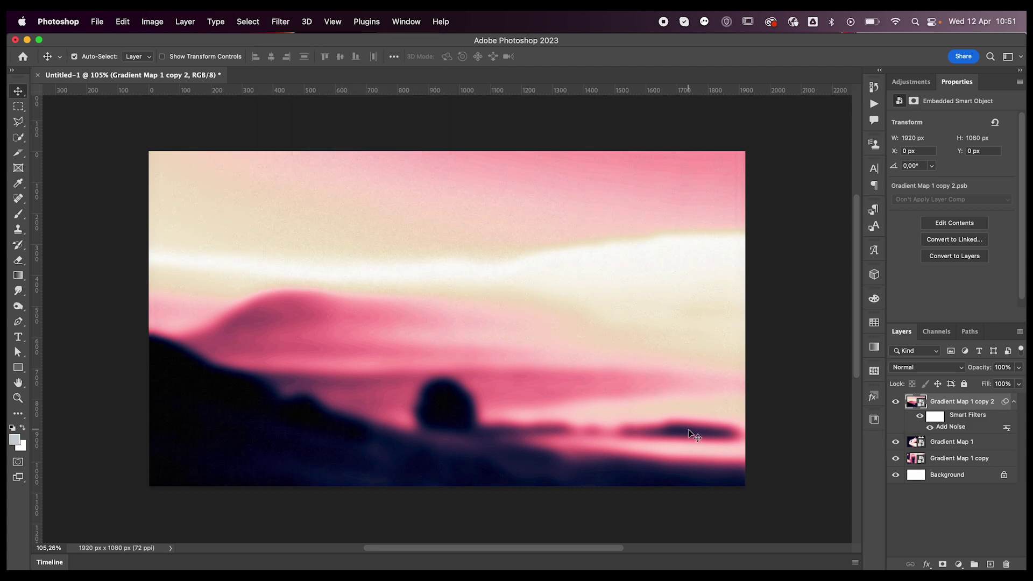
click(1014, 401)
click(895, 401)
Try a slight Hue/Saturation shift on Gradient Map 1, then delete the adjustment
click(948, 419)
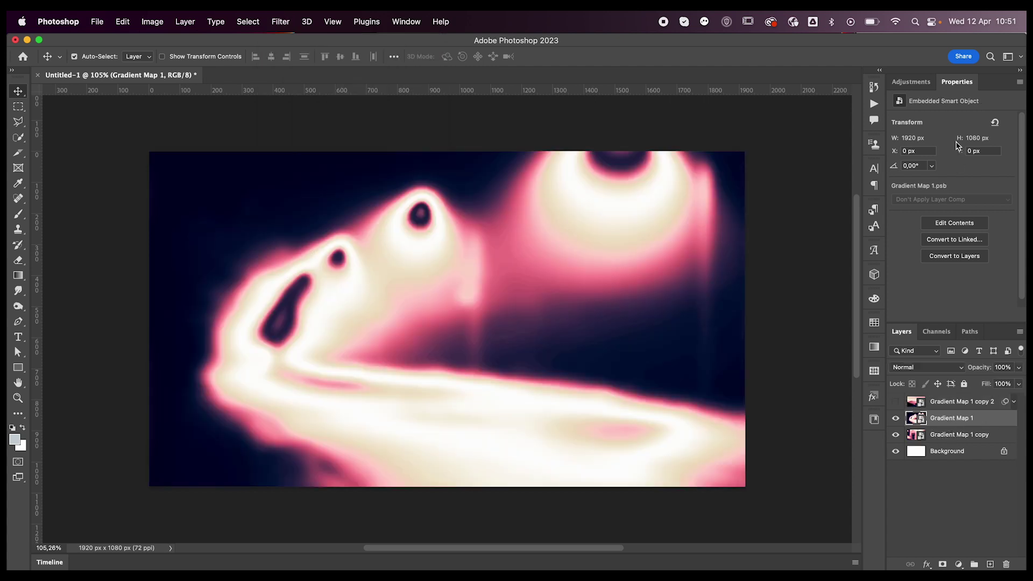
click(911, 82)
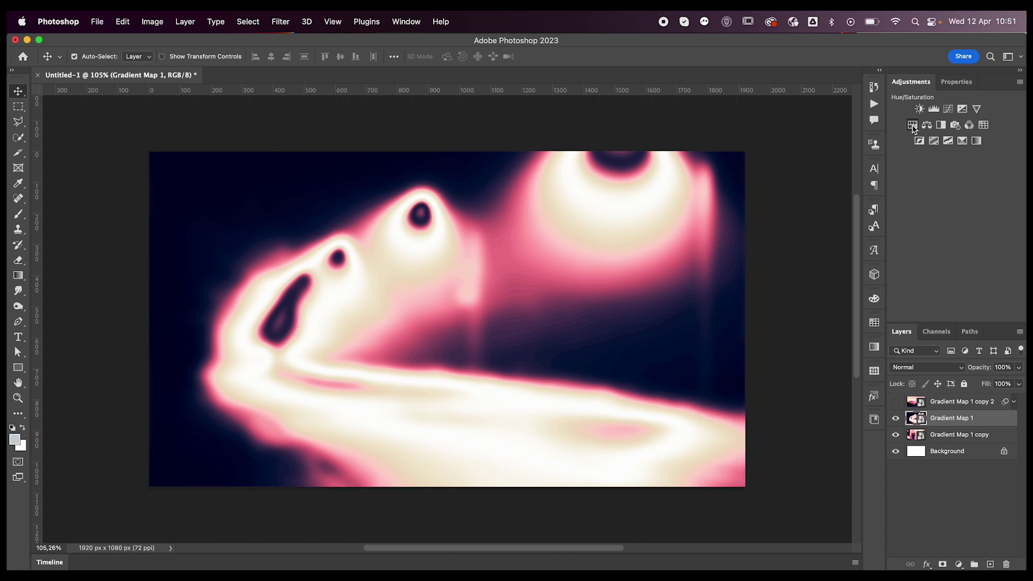
click(912, 125)
mouse_move(952, 168)
mouse_down()
mouse_move(898, 168)
mouse_move(932, 169)
mouse_move(911, 169)
mouse_move(930, 182)
mouse_move(975, 177)
mouse_move(960, 175)
mouse_up()
key(BackSpace)
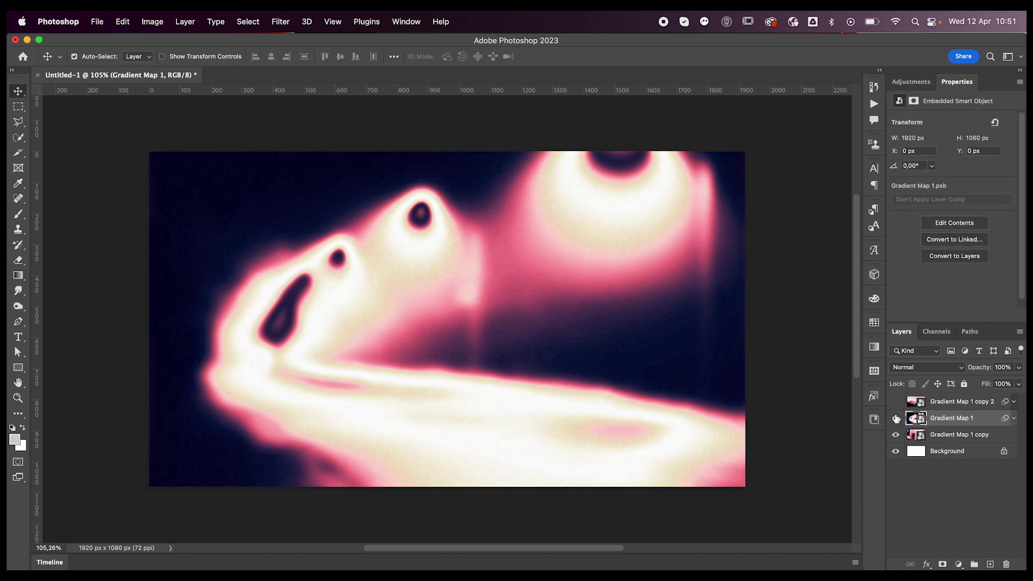
Hide the wave background and add grain noise to the Gradient Map 1 copy background
click(895, 419)
click(947, 435)
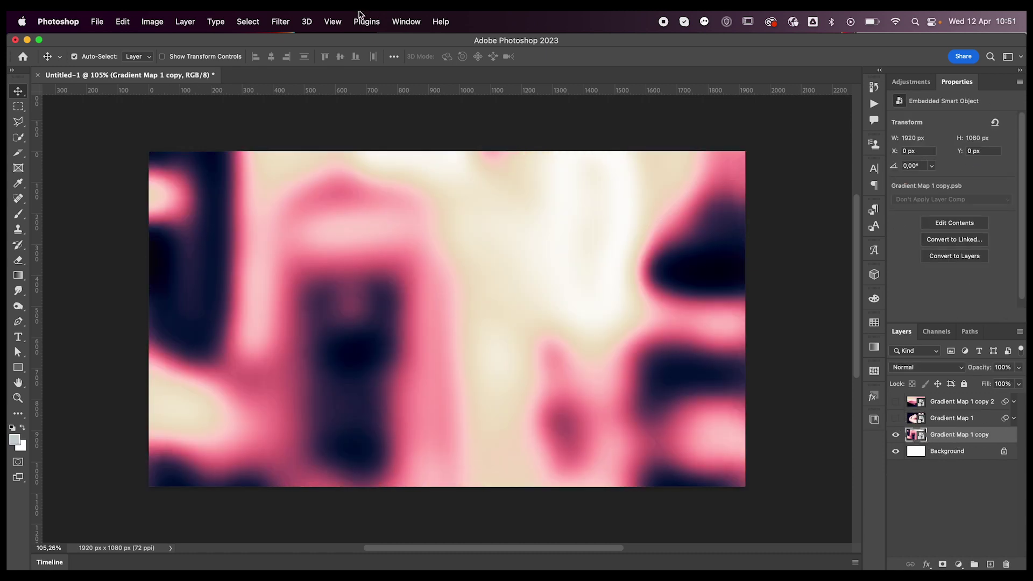
click(281, 22)
click(301, 34)
key(Return)
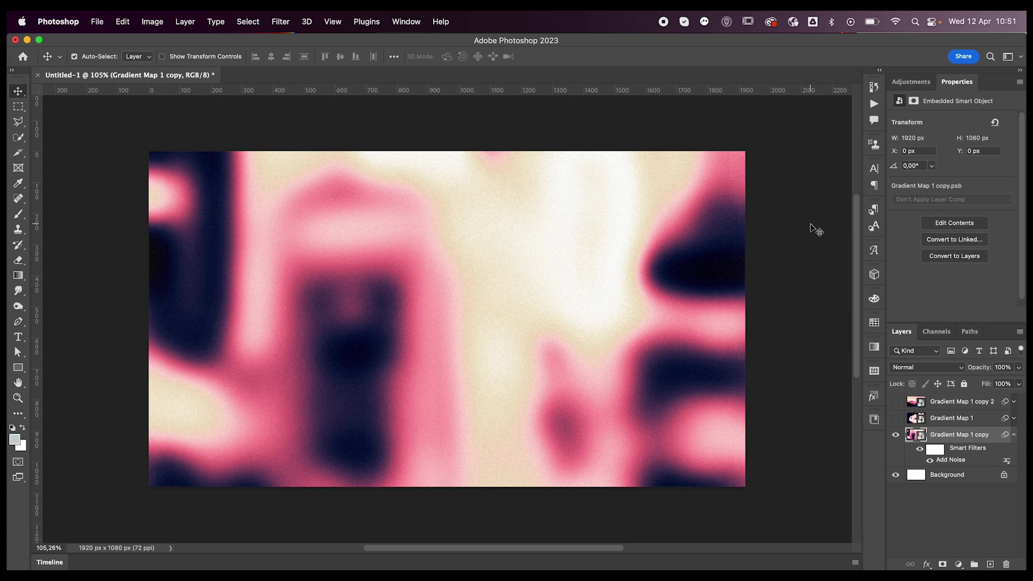